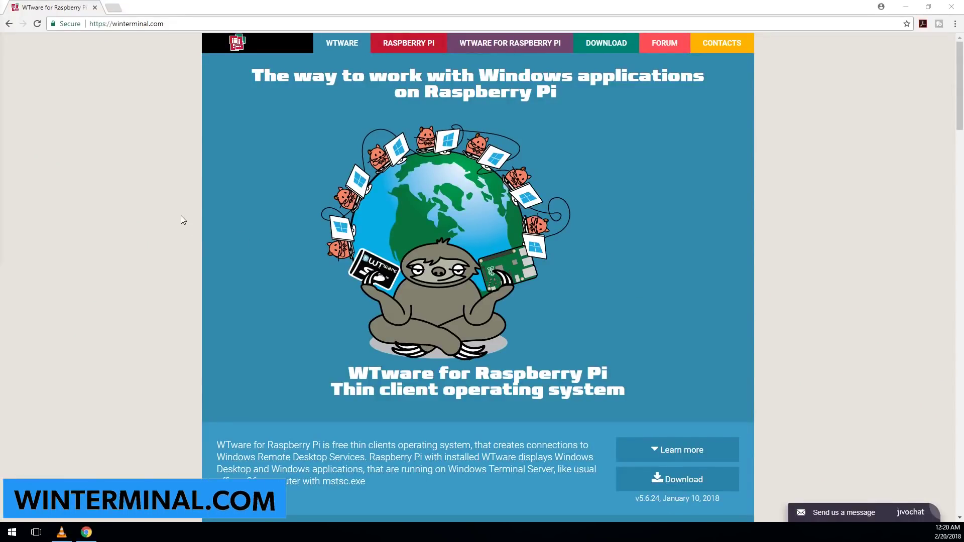
- Scroll the winterminal.com home page and jump to its Download section for WTware 5.6.24
scroll(472, 147, down, 5)
scroll(472, 147, up, 5)
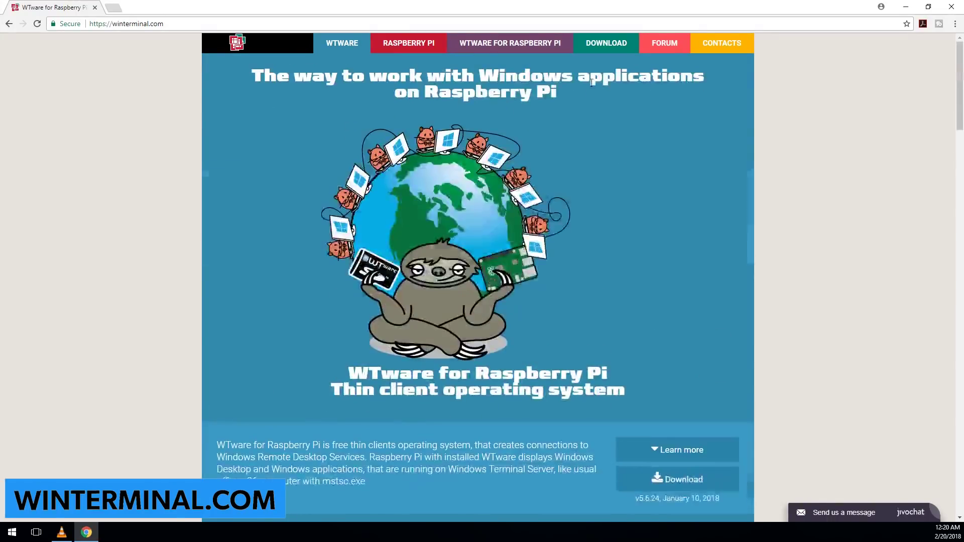
click(616, 43)
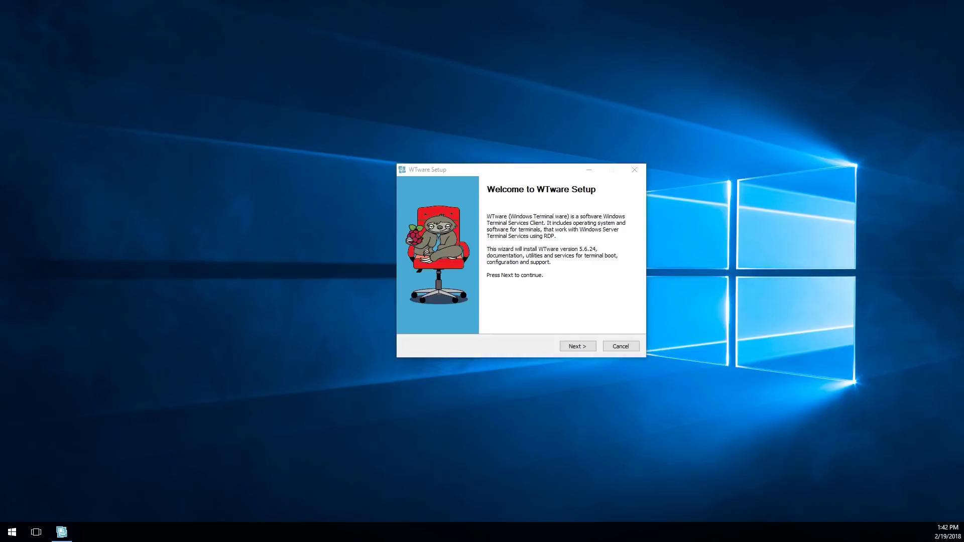
- Start WTware 5.6.24 setup and exclude the WTFTP, WTHTTP and WTDHCP services
click(577, 346)
click(583, 347)
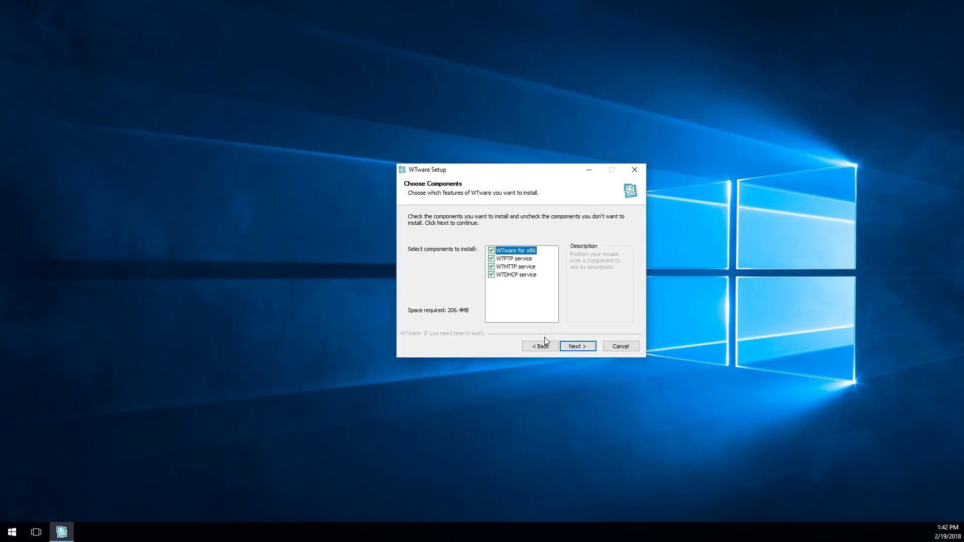
click(492, 259)
click(491, 267)
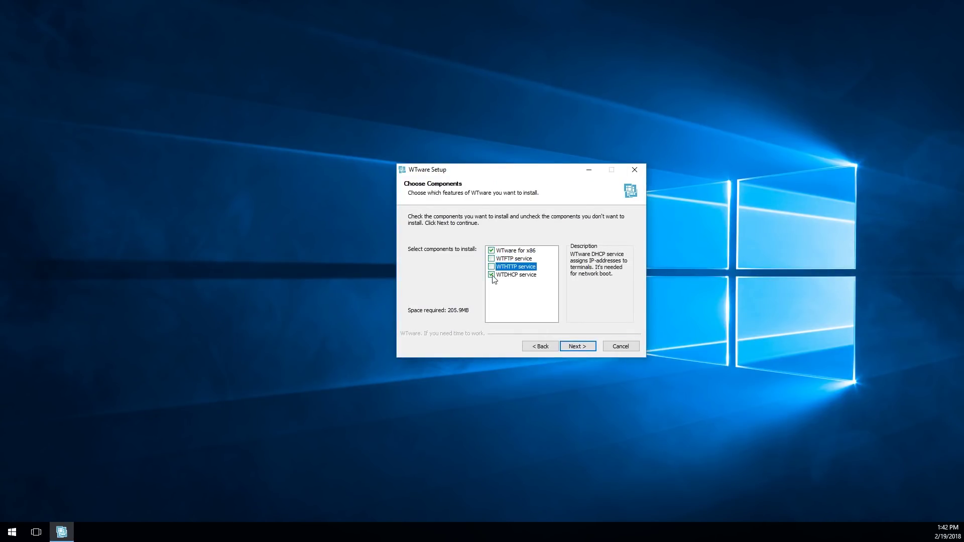
click(491, 275)
click(581, 350)
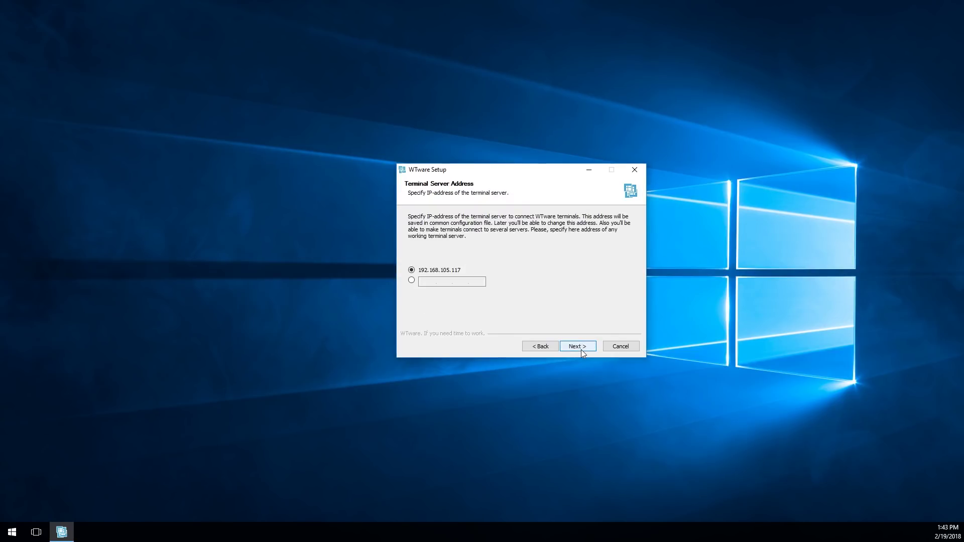
- Keep terminal server 192.168.105.117, finish installing, and begin preparing a Raspberry Pi SD card
click(580, 348)
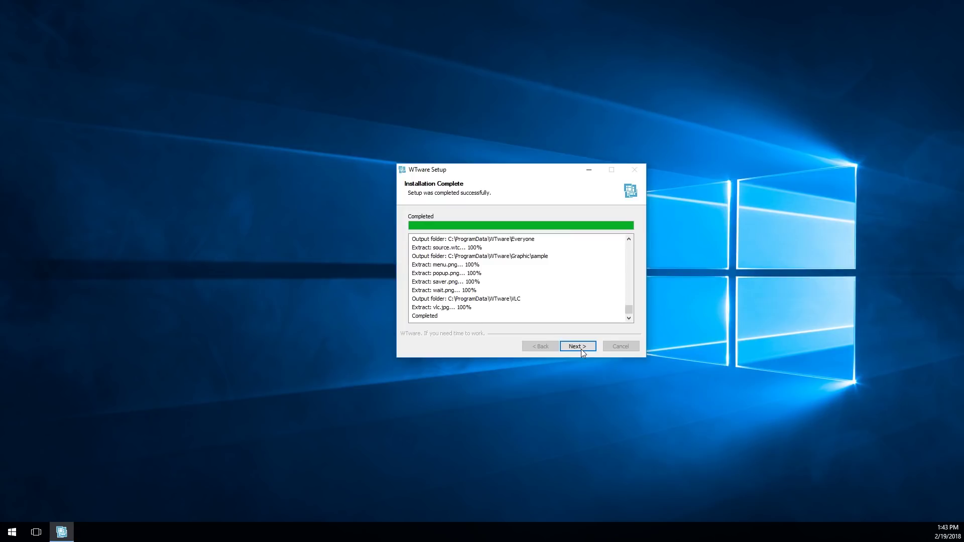
click(580, 349)
click(592, 349)
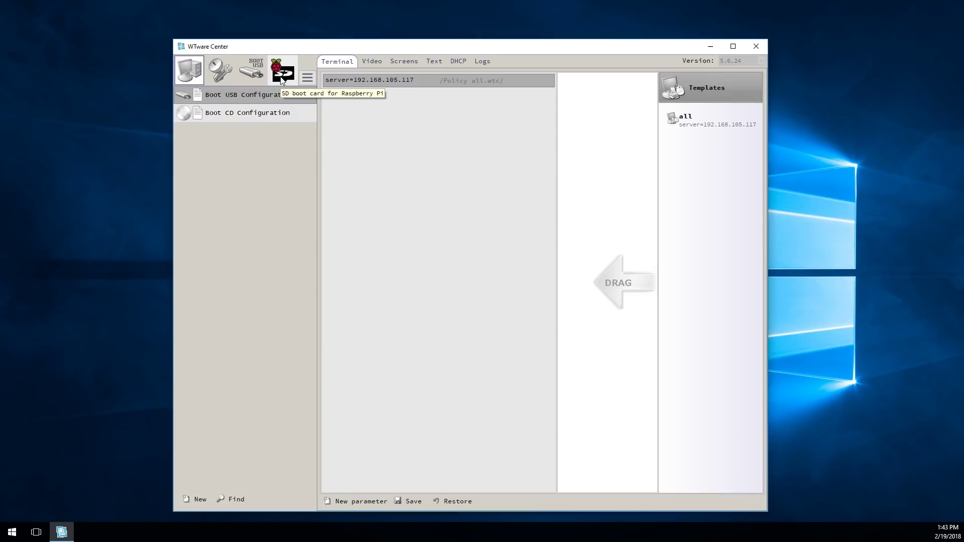
click(281, 76)
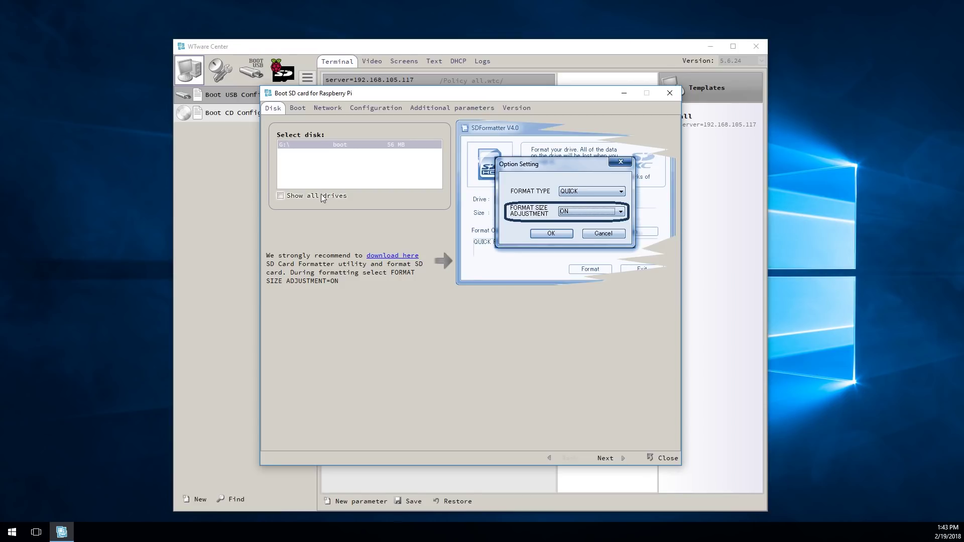
- Write the WTware boot files to SD card drive G: labelled boot
click(605, 458)
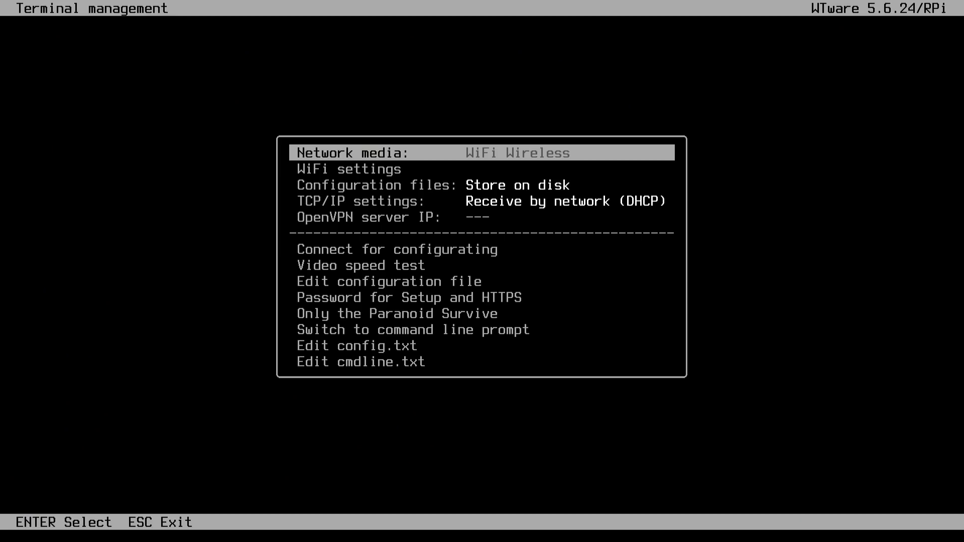
key(Down)
key(Up)
key(Down)
key(Return)
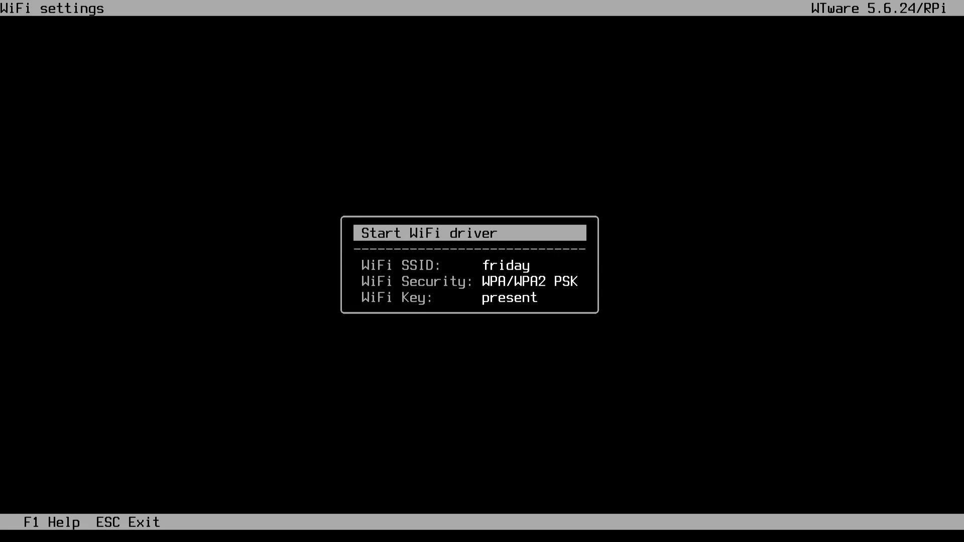
key(Escape)
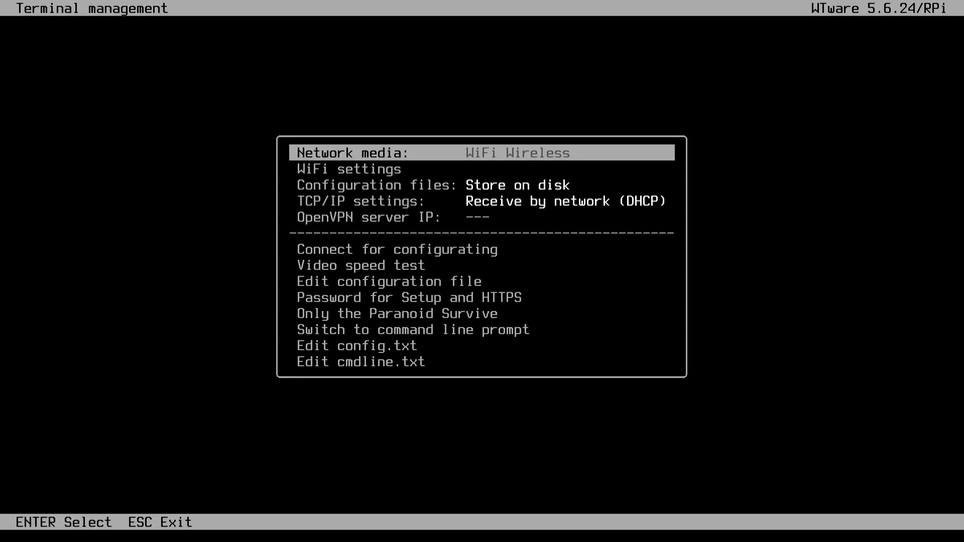
key(Down)
key(Down)
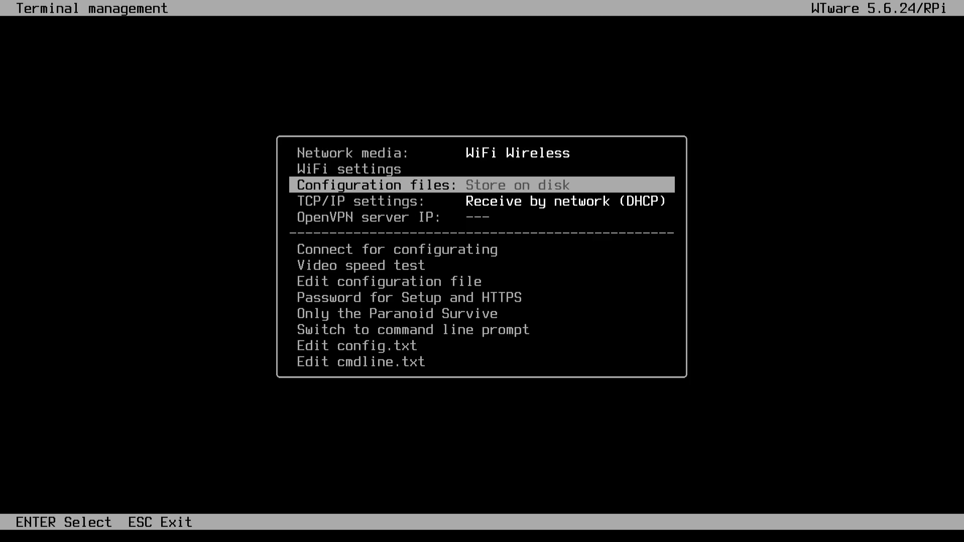
key(Down)
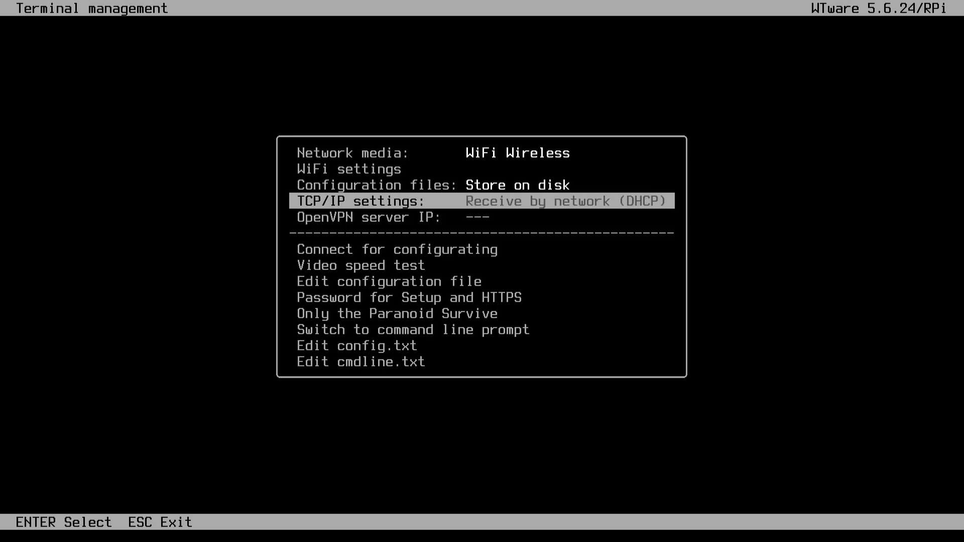
key(Down)
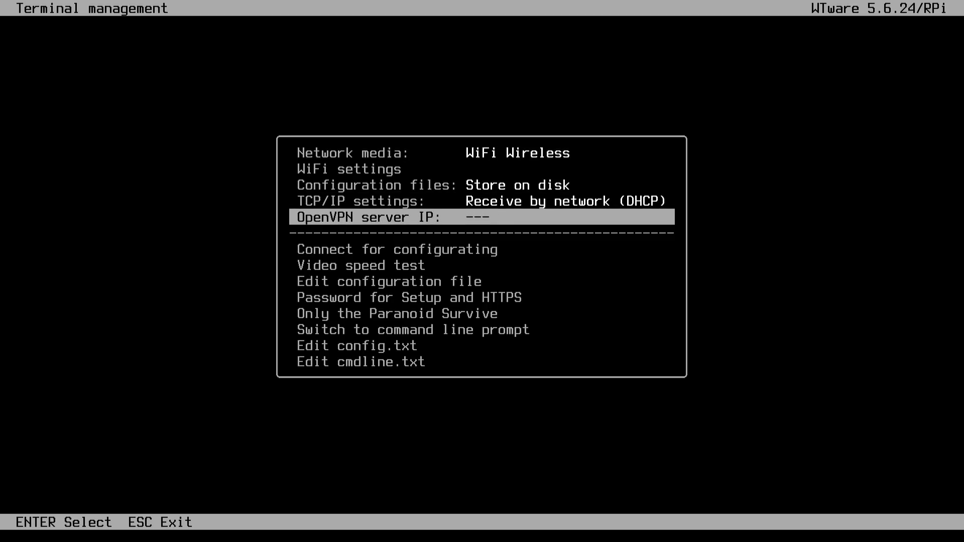
key(Down)
key(Down)
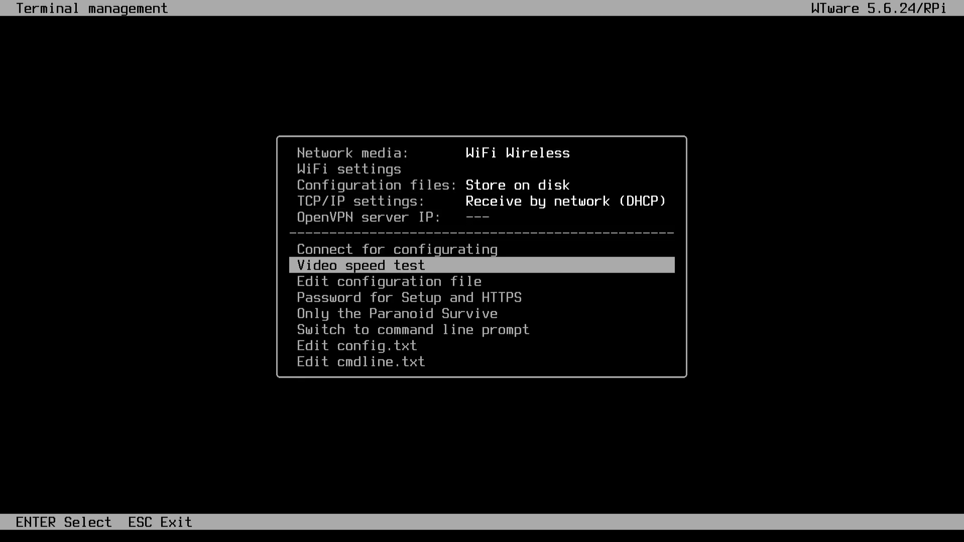
key(Down)
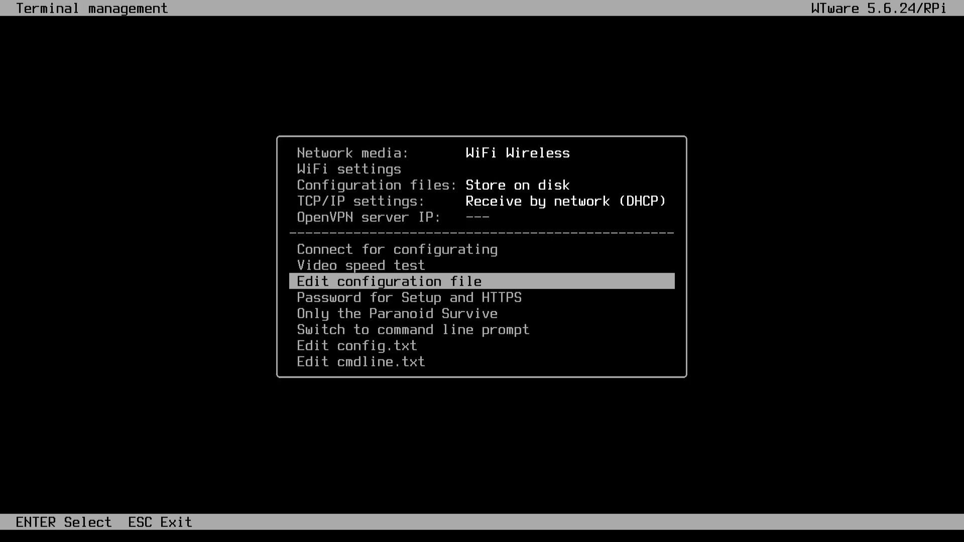
key(Return)
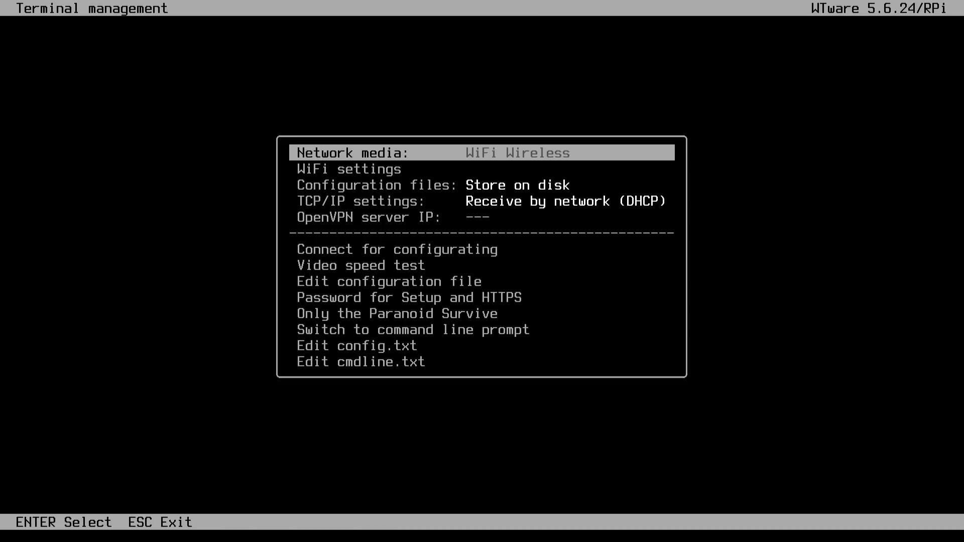
key(Down)
key(Down)
key(Down)
key(Down)
key(Down)
key(Down)
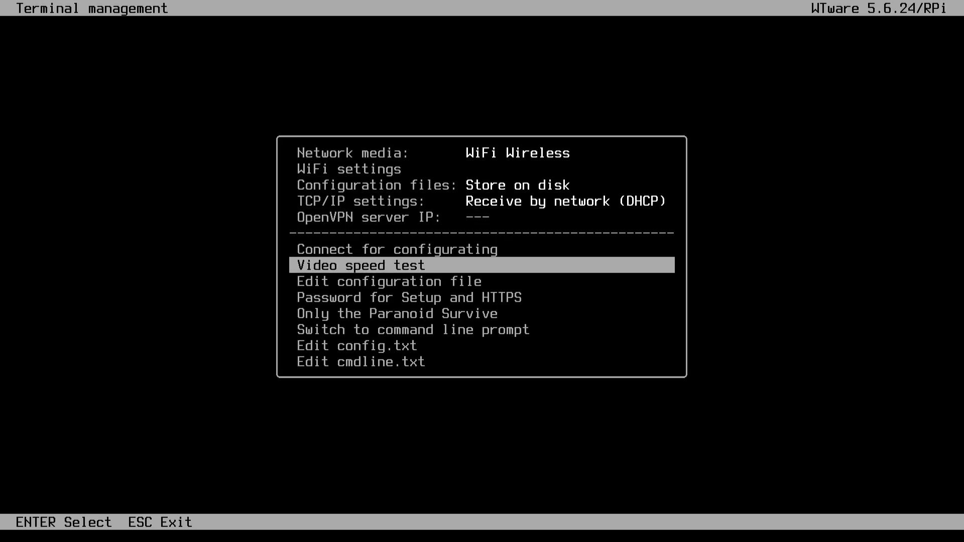
key(Up)
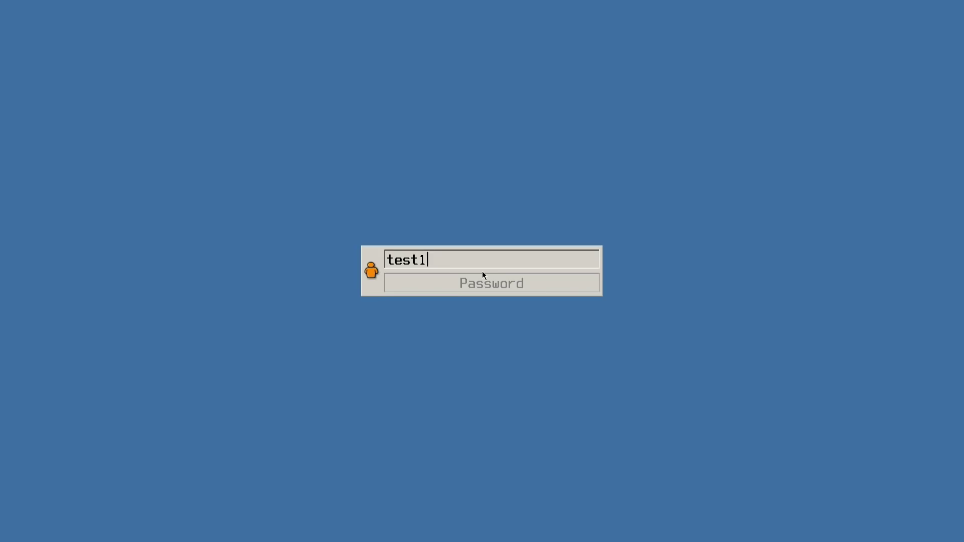
- Log in to the remote Windows 10 desktop with the account's user name and password
text(23)
key(Tab)
text(test123)
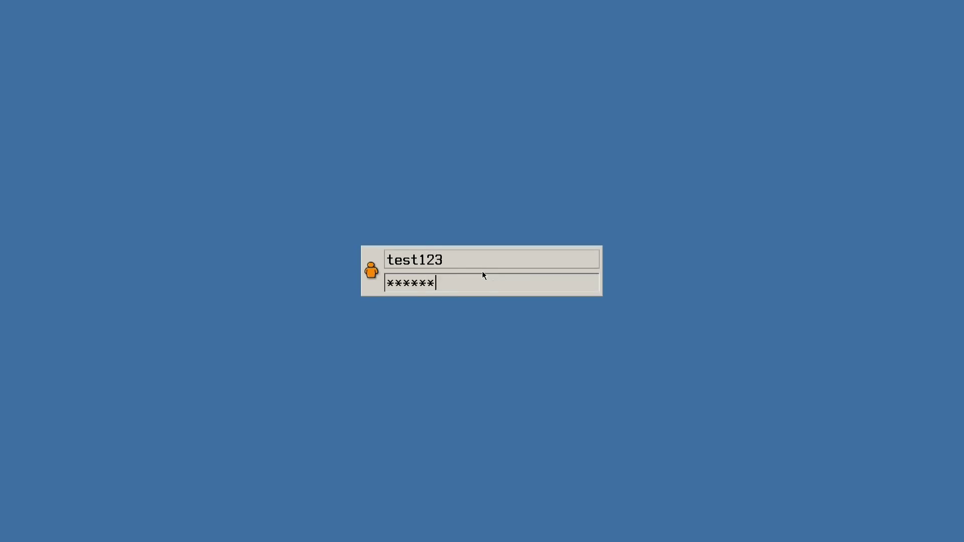
key(Return)
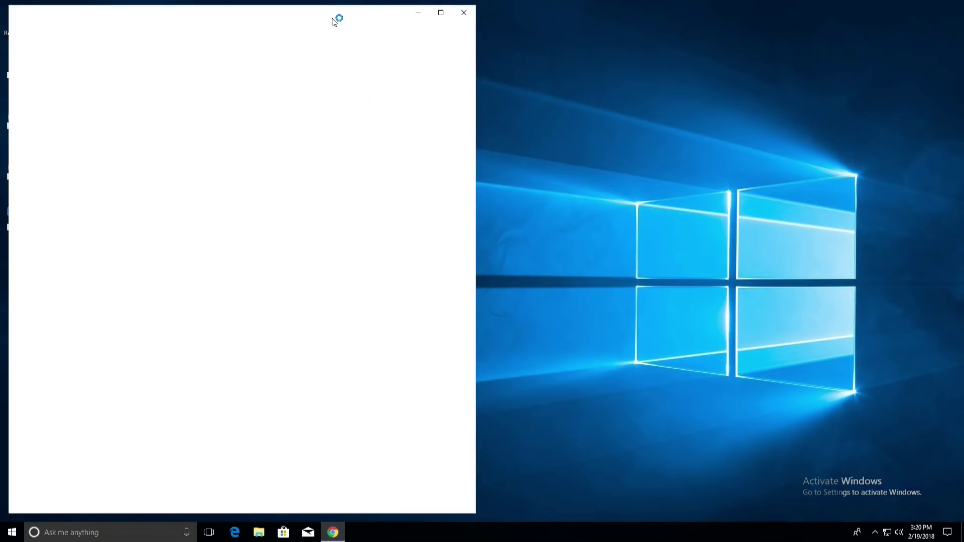
- Move Chrome aside, load youtube.com and play a video, then close the browser
drag(334, 22, 473, 21)
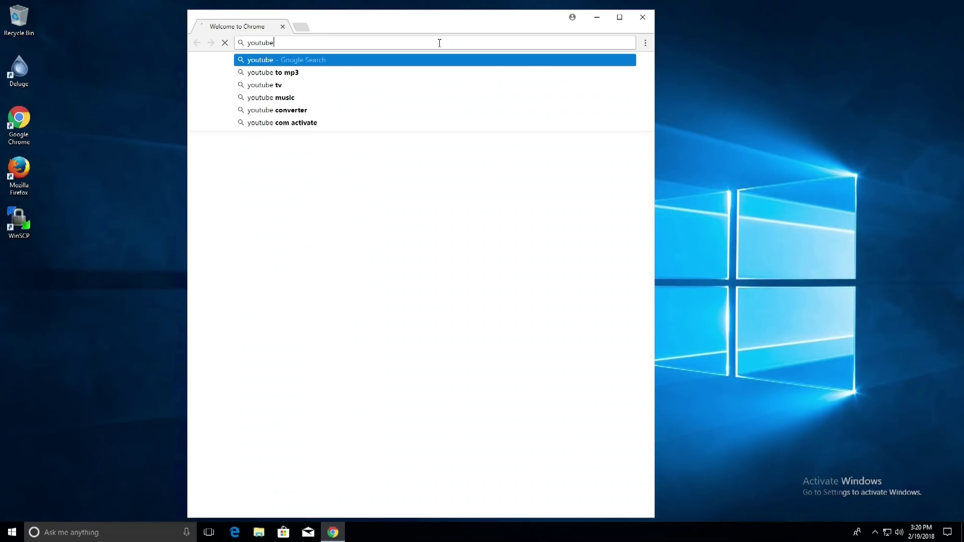
text(.com)
key(Return)
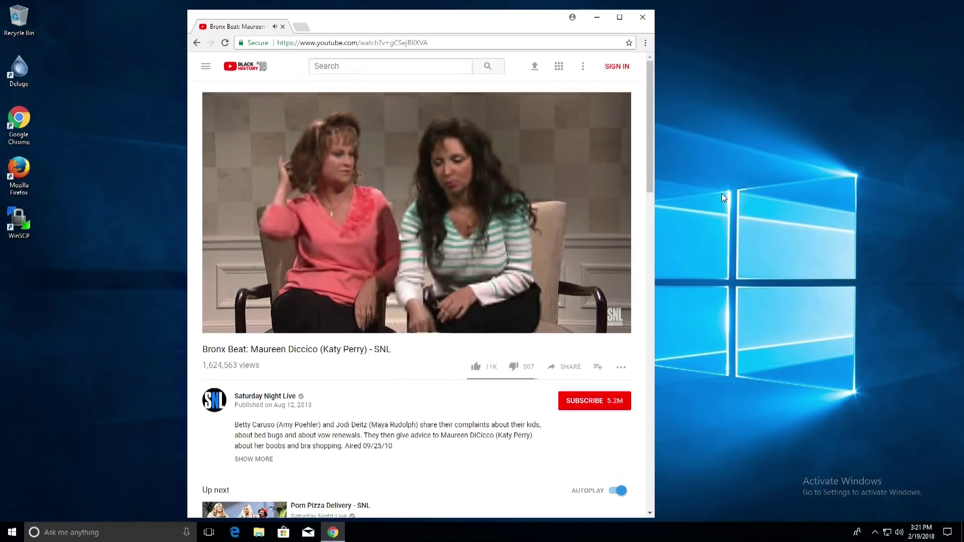
click(643, 19)
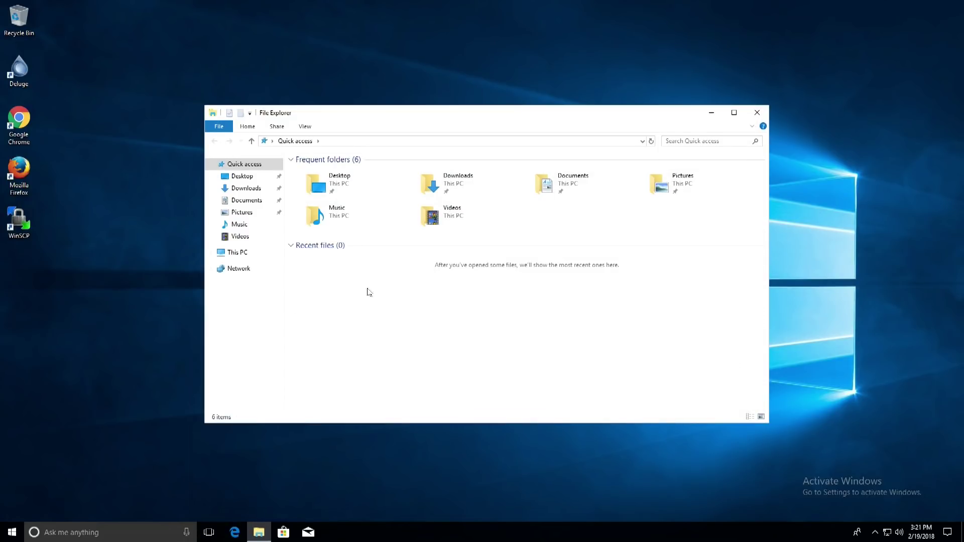
click(249, 255)
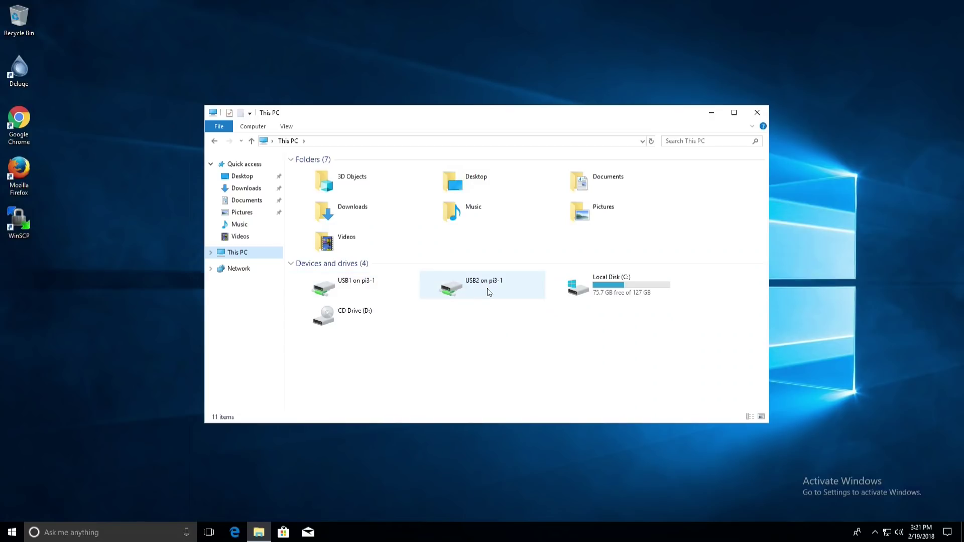
double_click(365, 285)
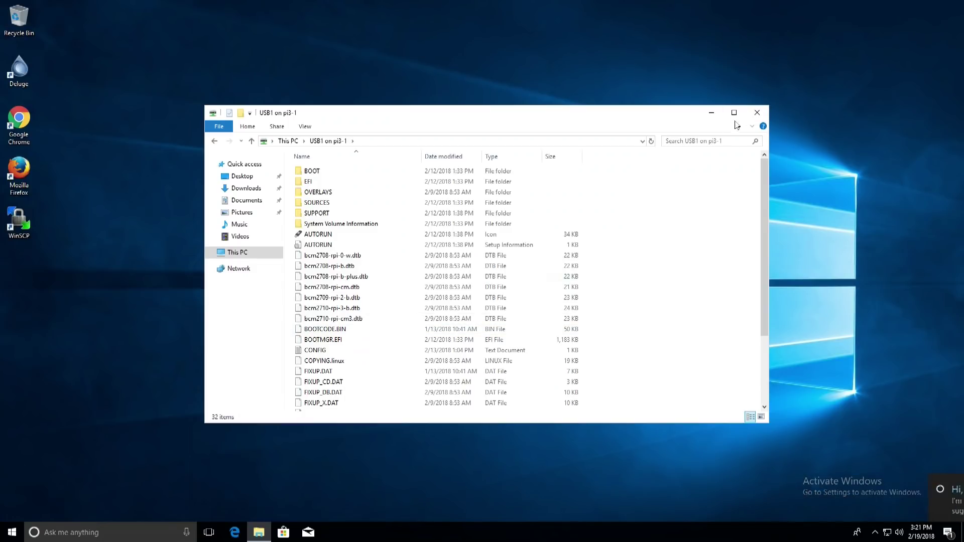
click(757, 114)
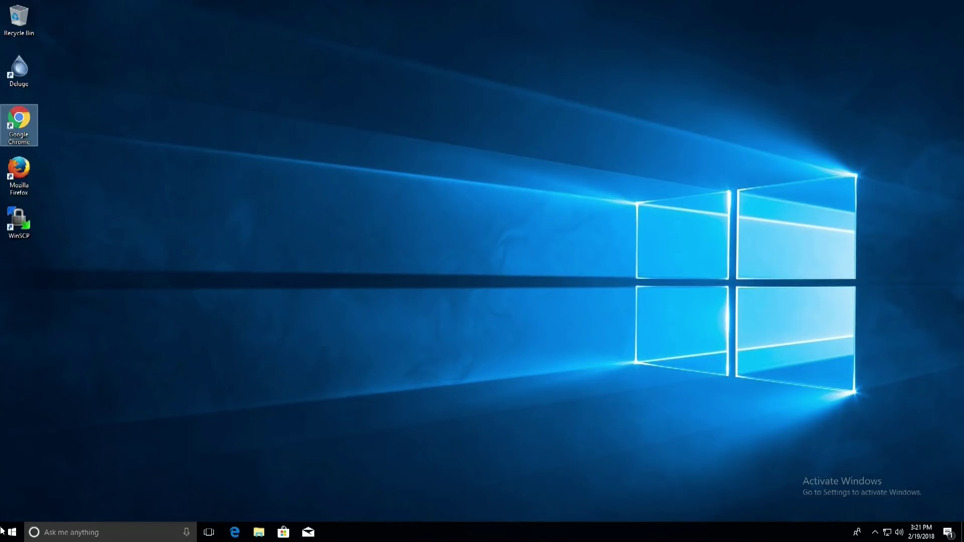
- Disconnect the remote Windows session via the Start menu's Power options
click(12, 534)
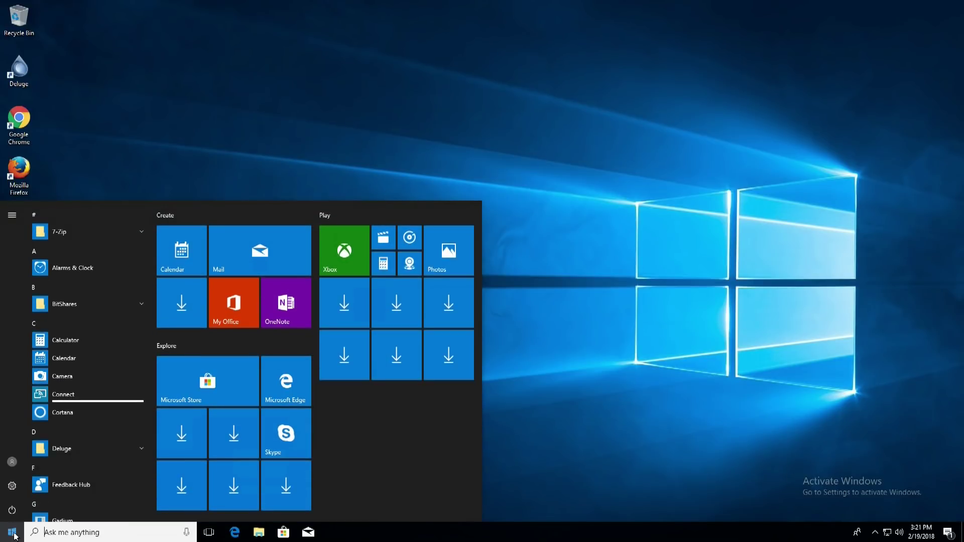
click(11, 511)
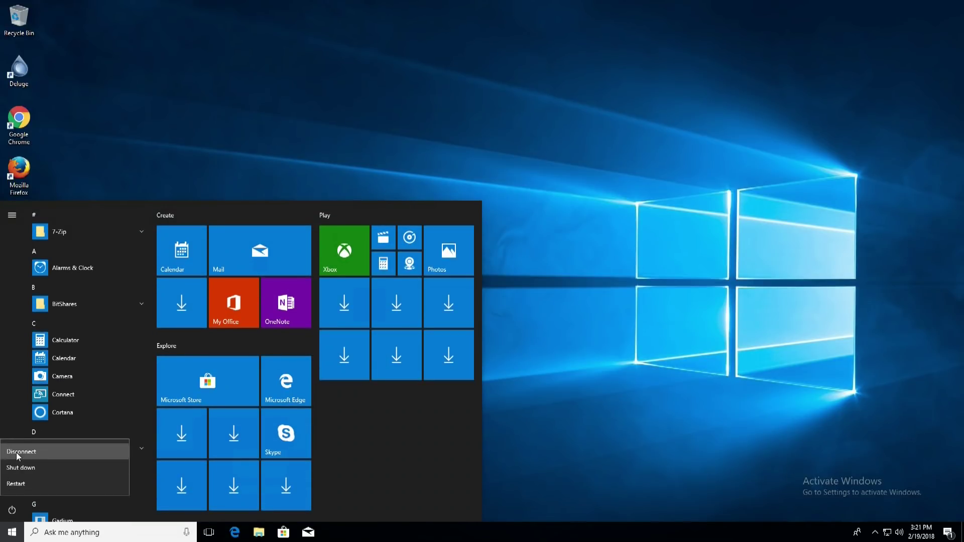
click(36, 450)
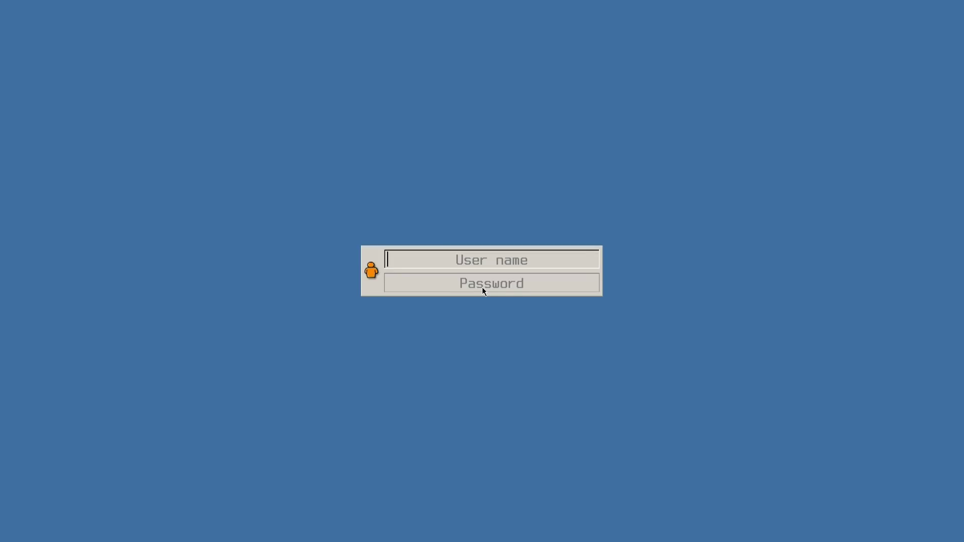